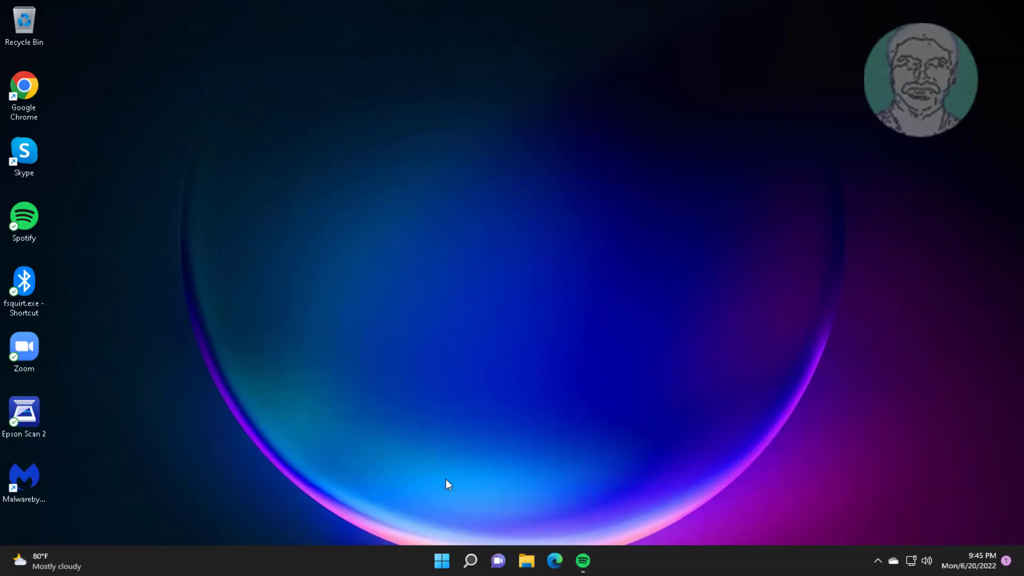
Step: Search for cmd and launch Command Prompt as administrator
click(470, 560)
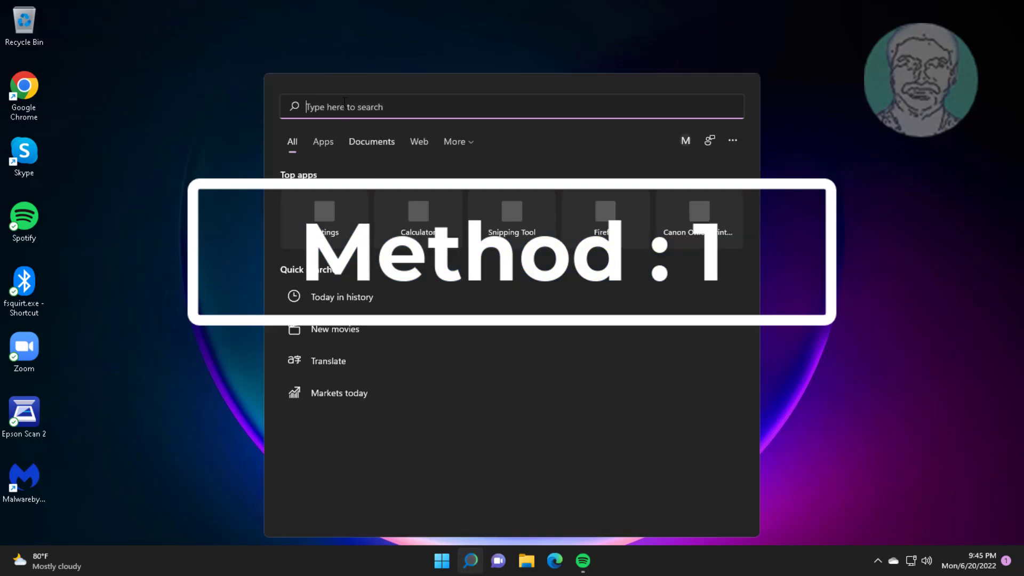
text(cmd)
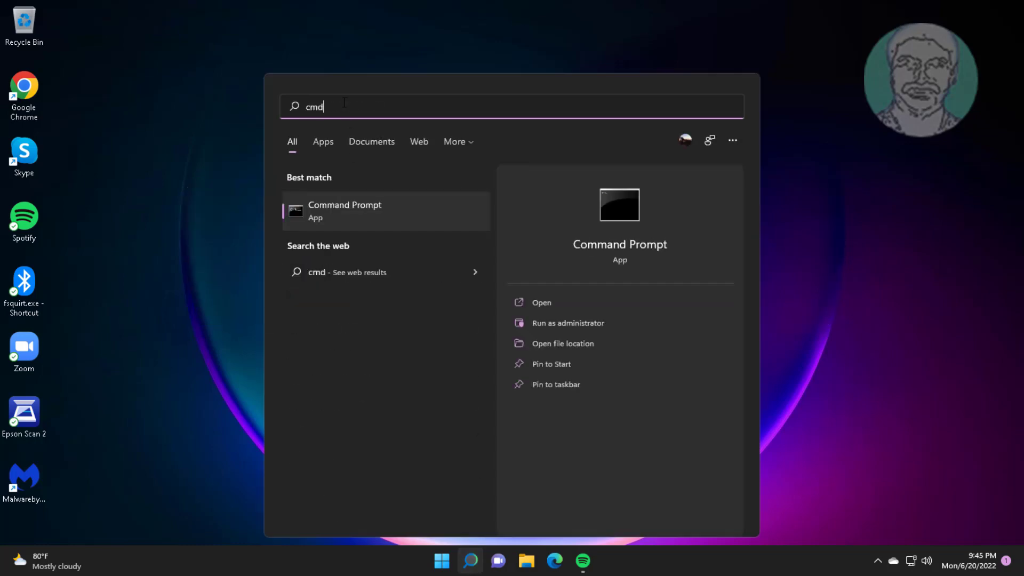
right_click(345, 208)
click(434, 220)
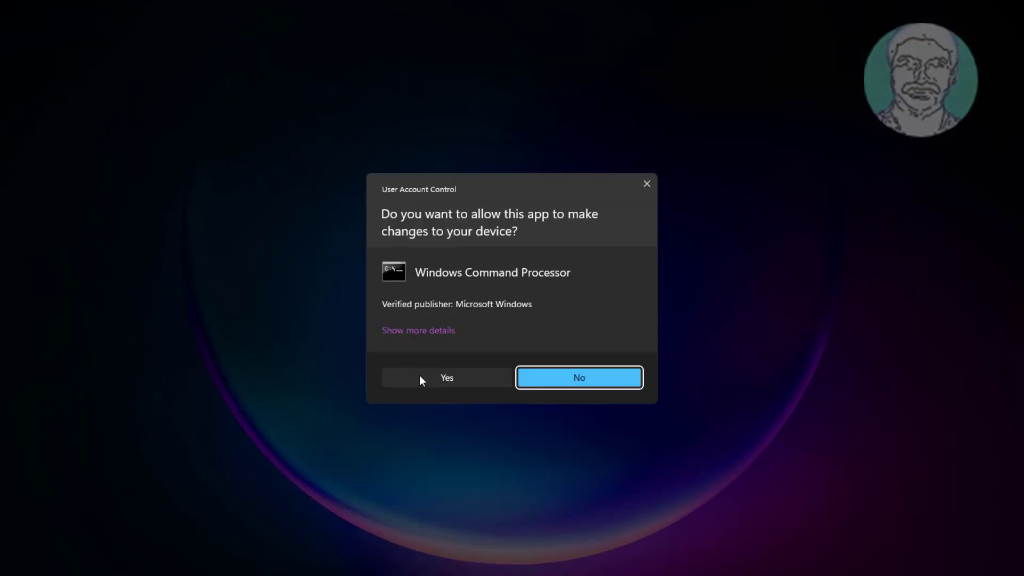
Step: Approve the UAC prompt and run powercfg -requests to list active power requests
click(420, 377)
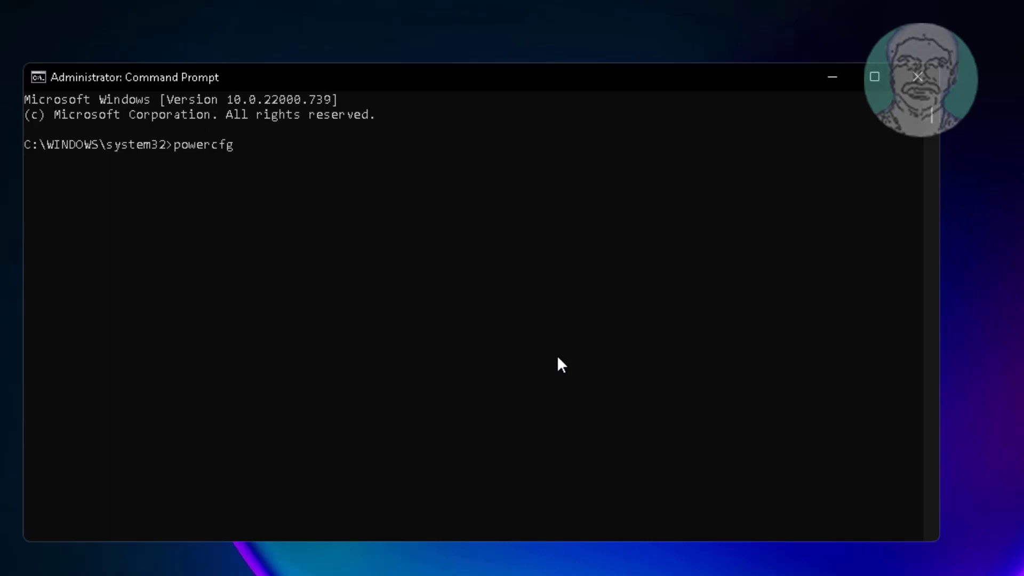
text(-requests)
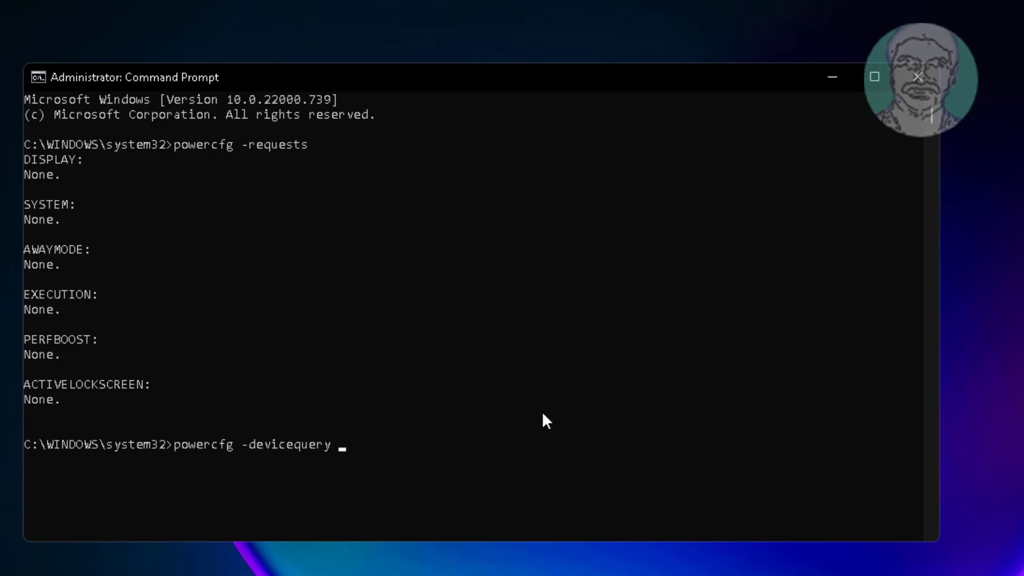
Step: Run powercfg -devicequery wake_armed, select the Intel(R) 82574L adapter name, then minimize the console
text(wake_armed)
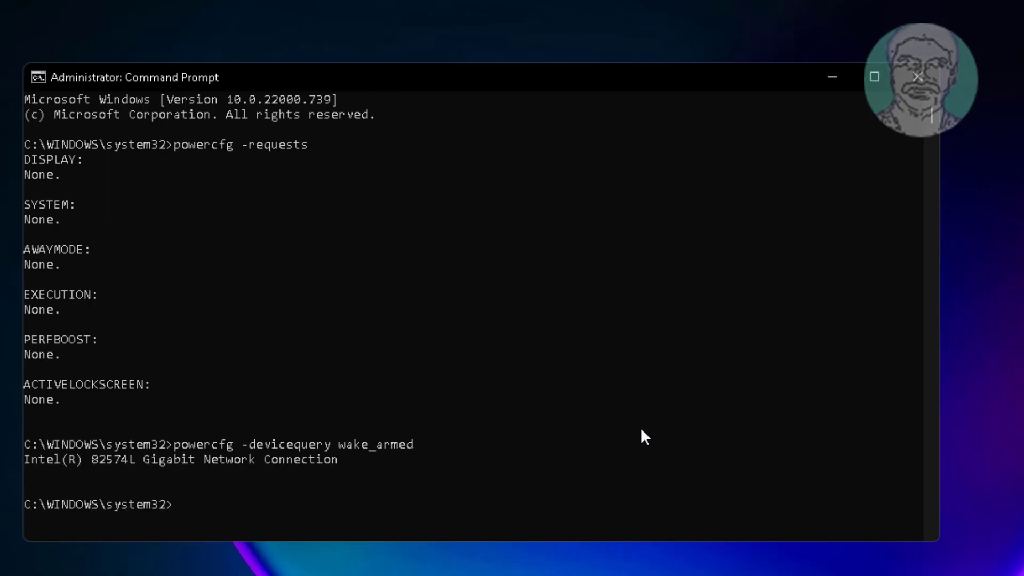
click(25, 460)
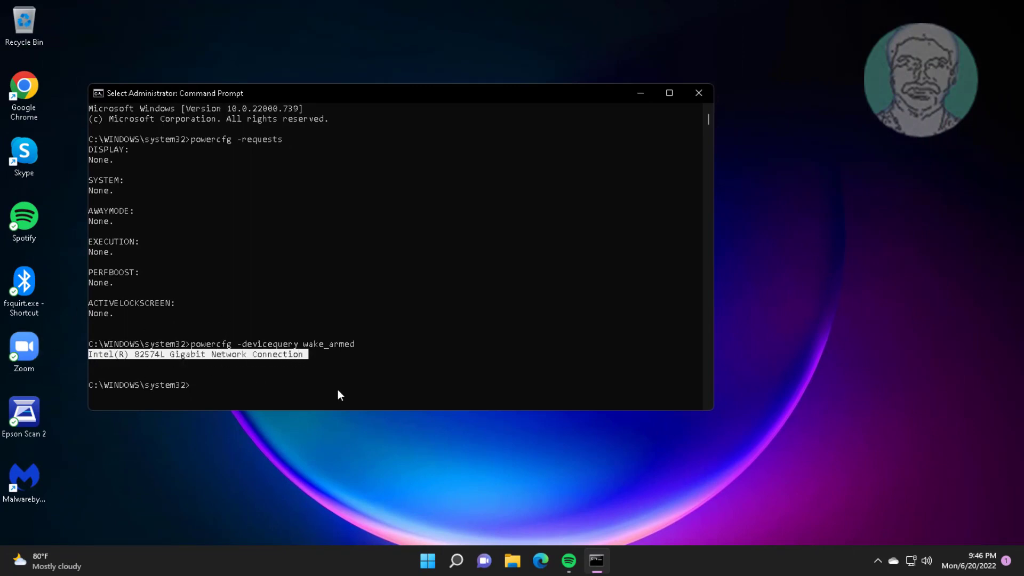
click(640, 94)
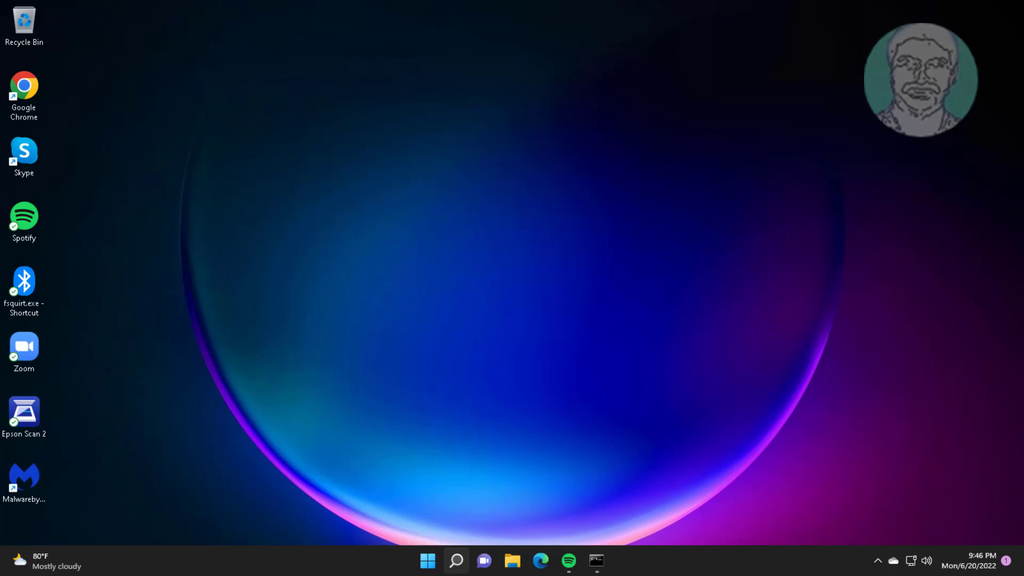
Step: In Device Manager, uncheck 'Allow the computer to turn off this device' for the Intel(R) 82574L adapter
right_click(428, 562)
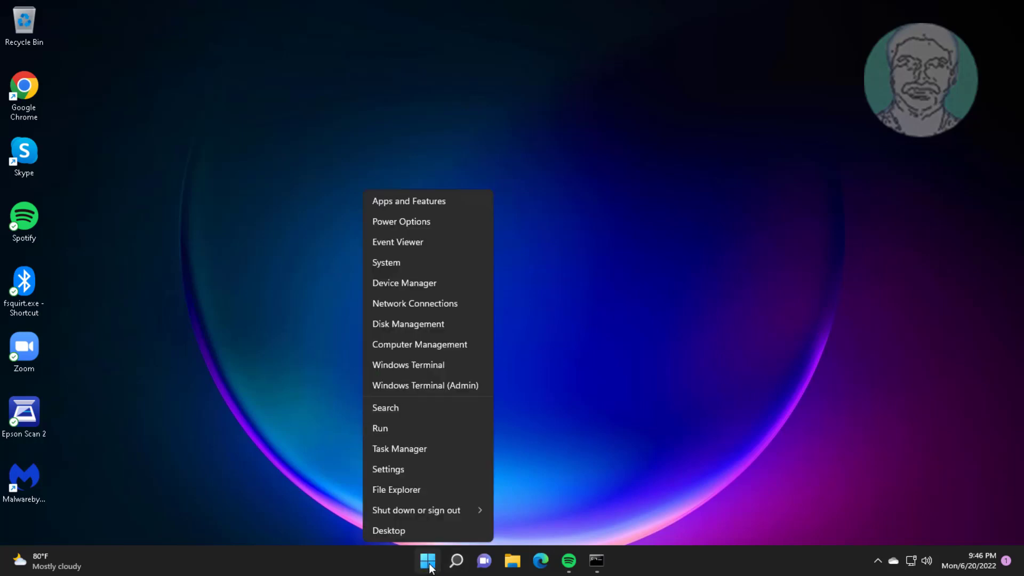
click(421, 286)
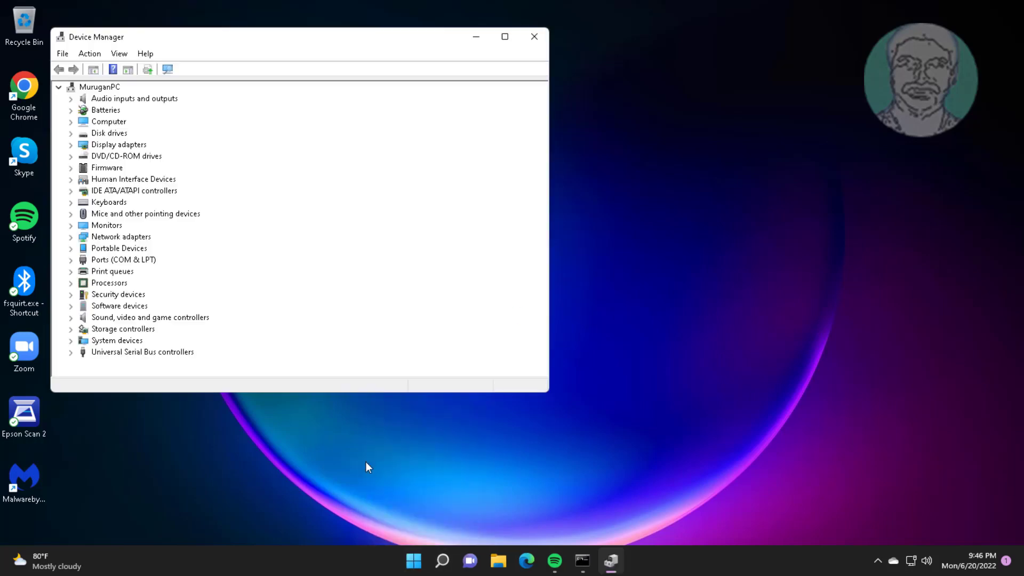
click(148, 237)
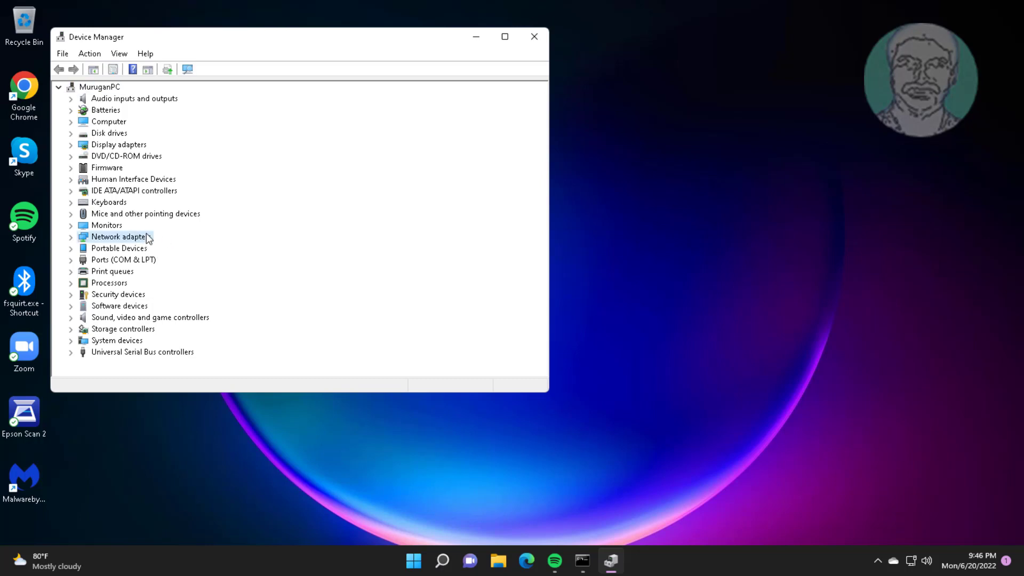
click(71, 237)
click(193, 250)
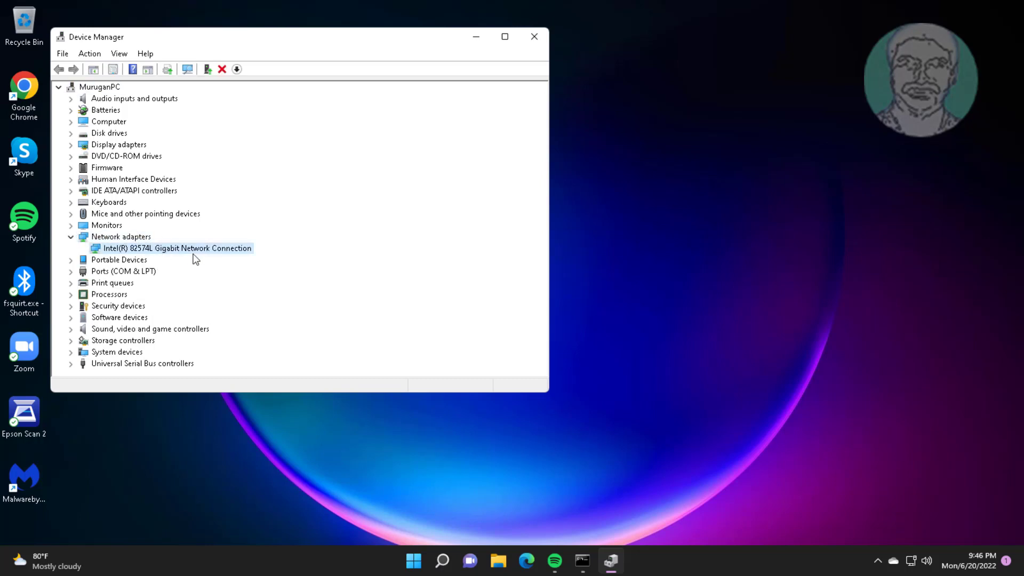
right_click(197, 251)
click(268, 326)
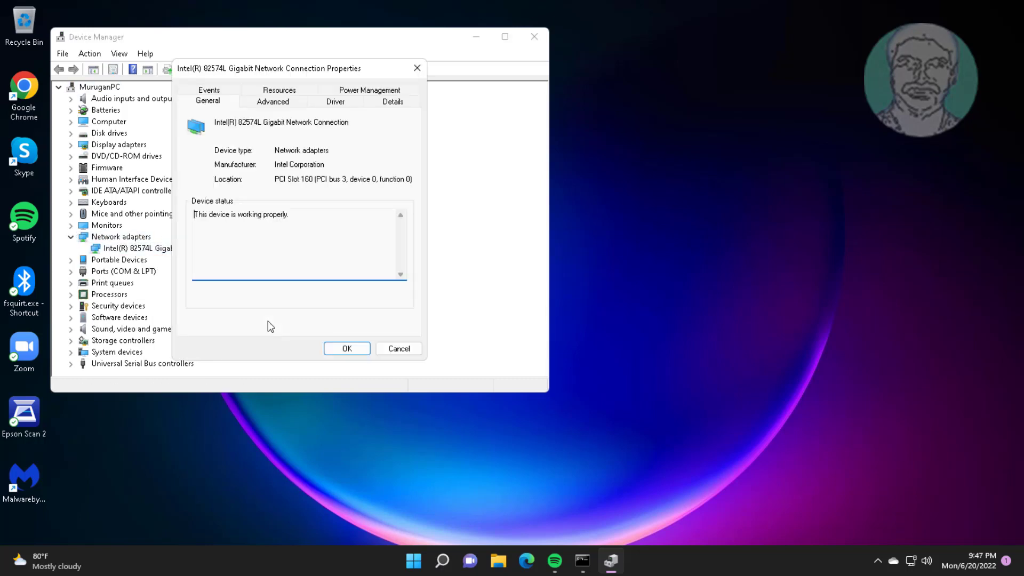
click(376, 95)
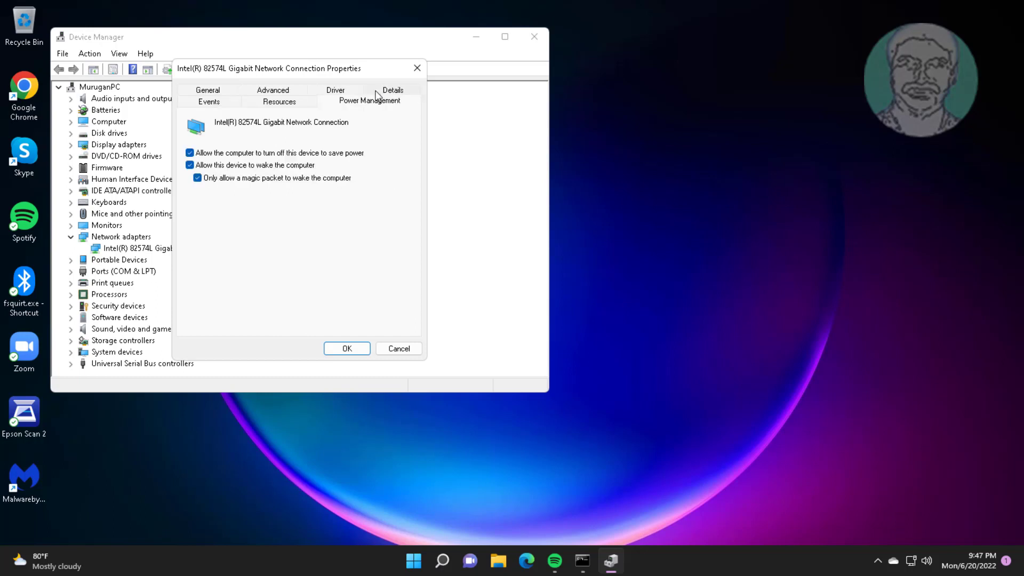
click(195, 154)
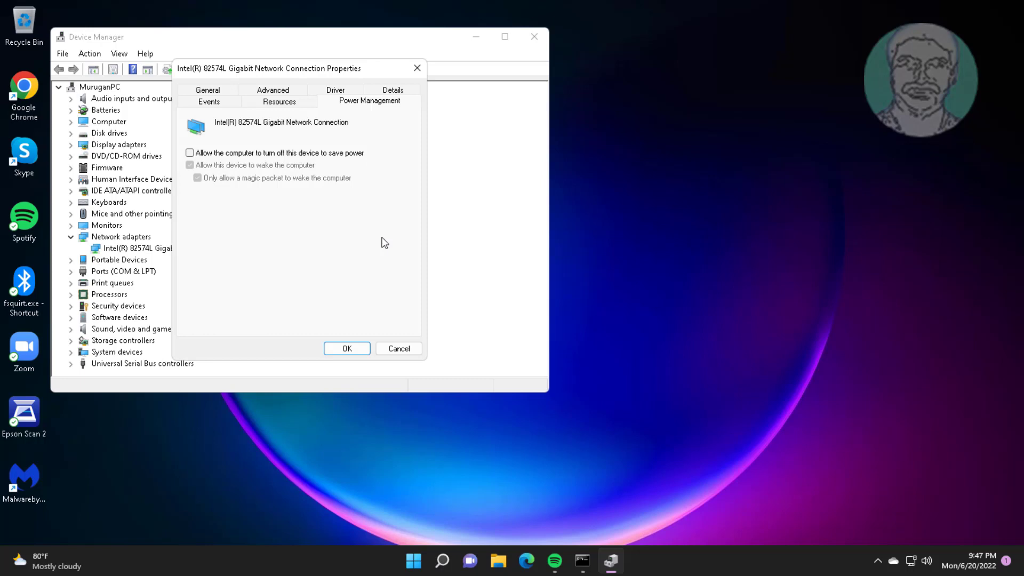
click(348, 350)
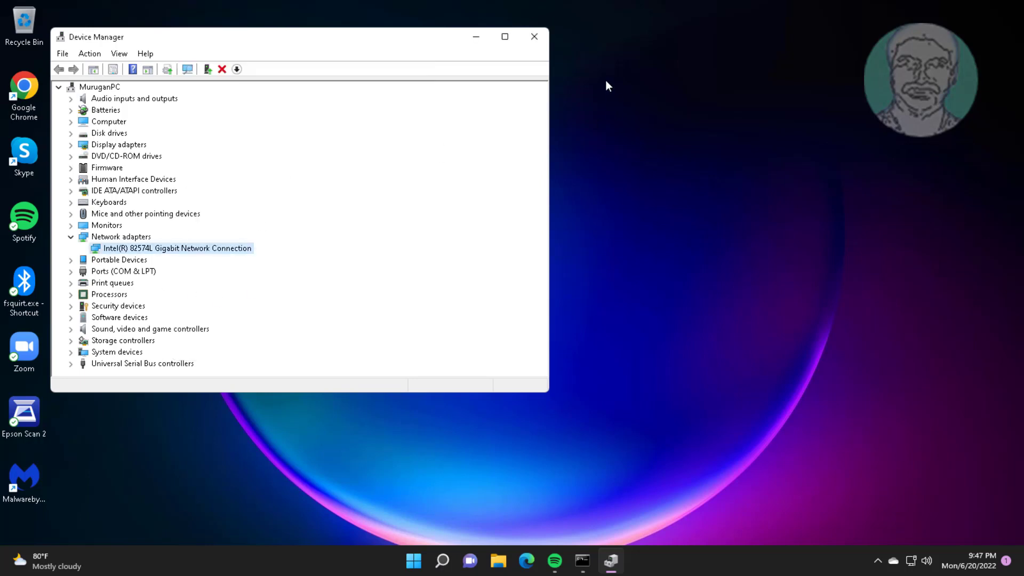
Step: Close Device Manager and search Windows for 'edit power plan'
click(527, 42)
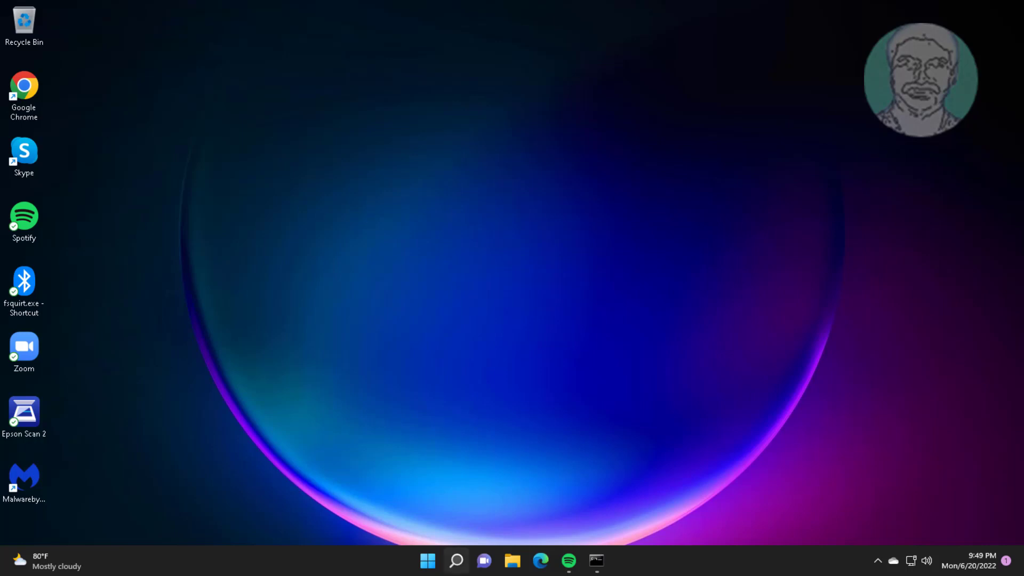
click(456, 561)
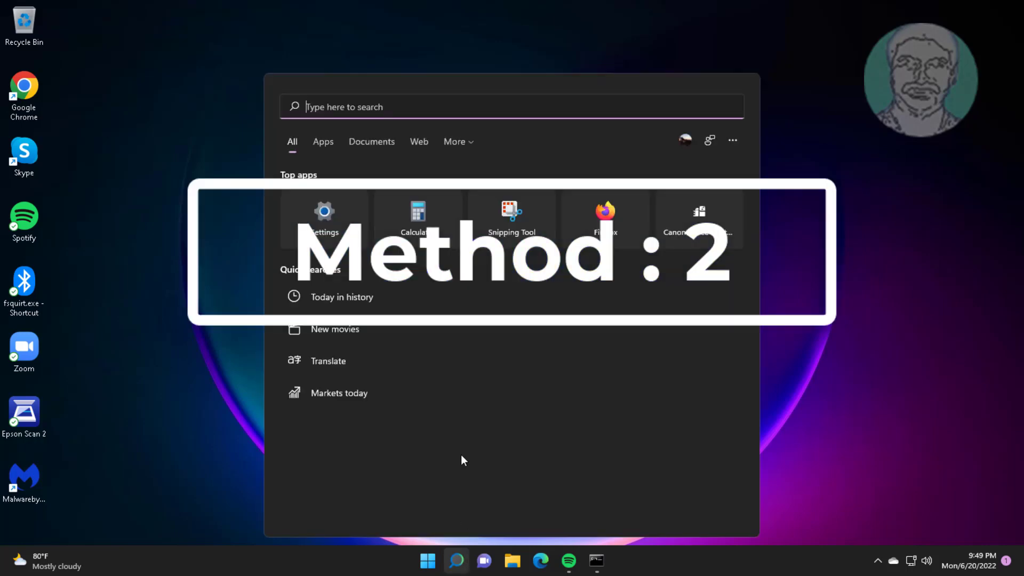
text(edit power plan)
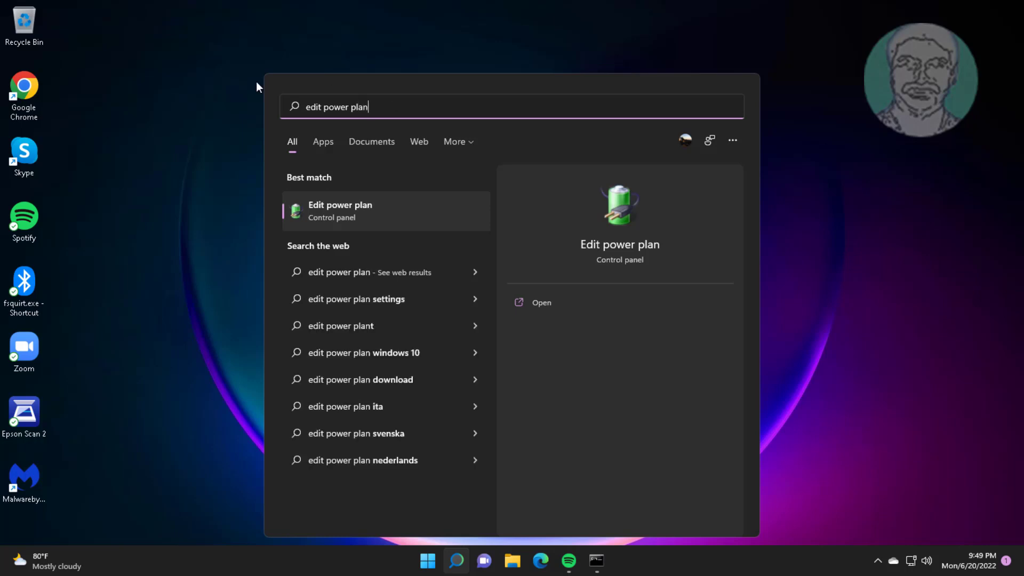
Step: Open the Balanced plan's advanced power settings and restore the plan defaults
click(342, 206)
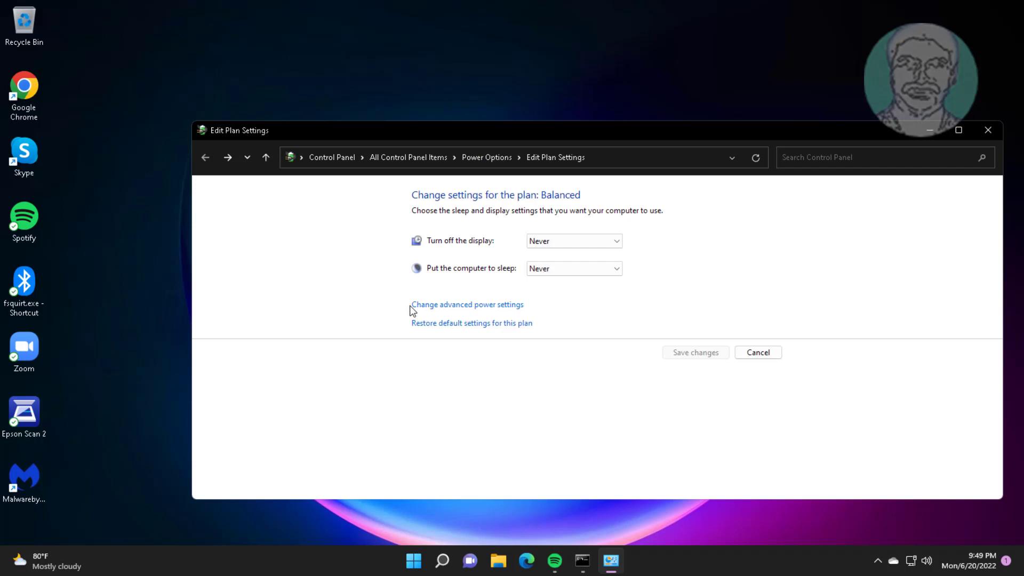
click(479, 308)
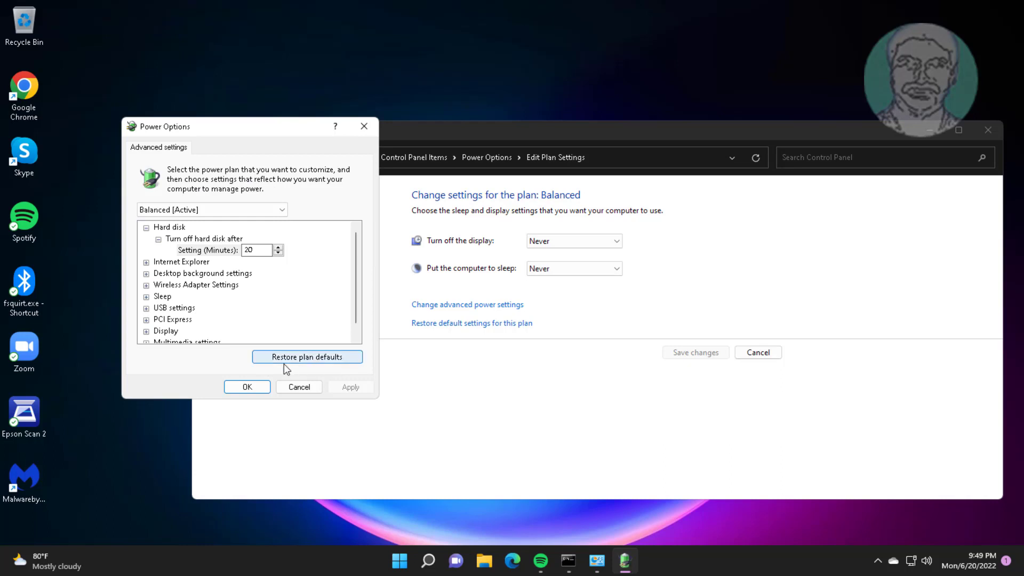
click(312, 357)
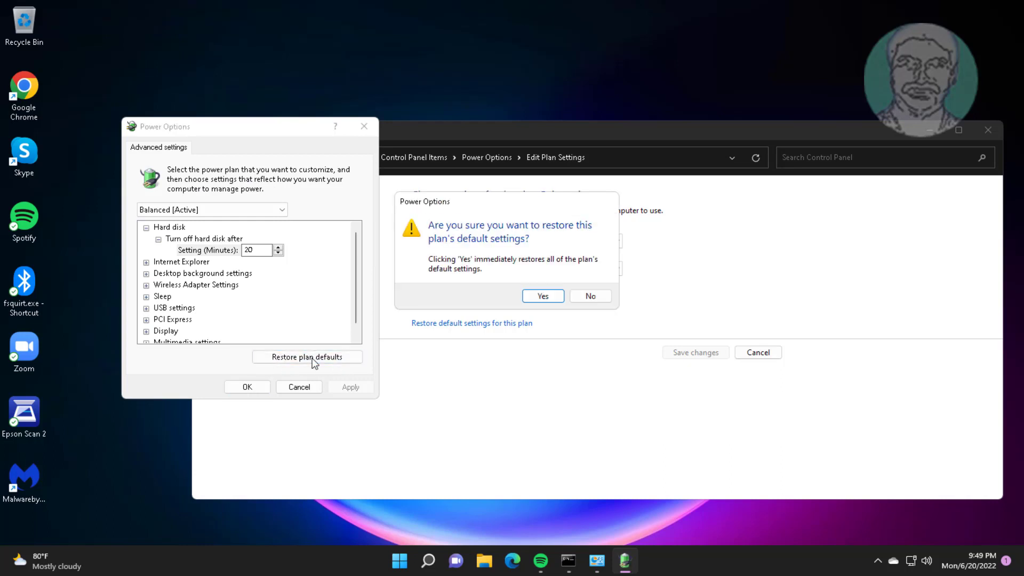
click(546, 300)
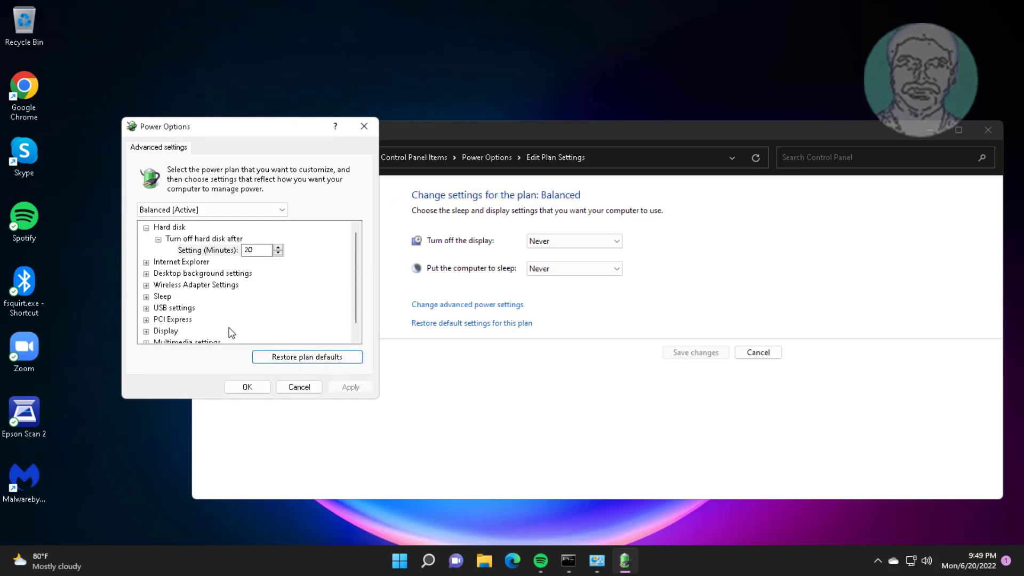
Step: Set Multimedia 'When sharing media' to Prevent idling to sleep, apply it, and close the plan windows
scroll(231, 329, down, 1)
click(194, 331)
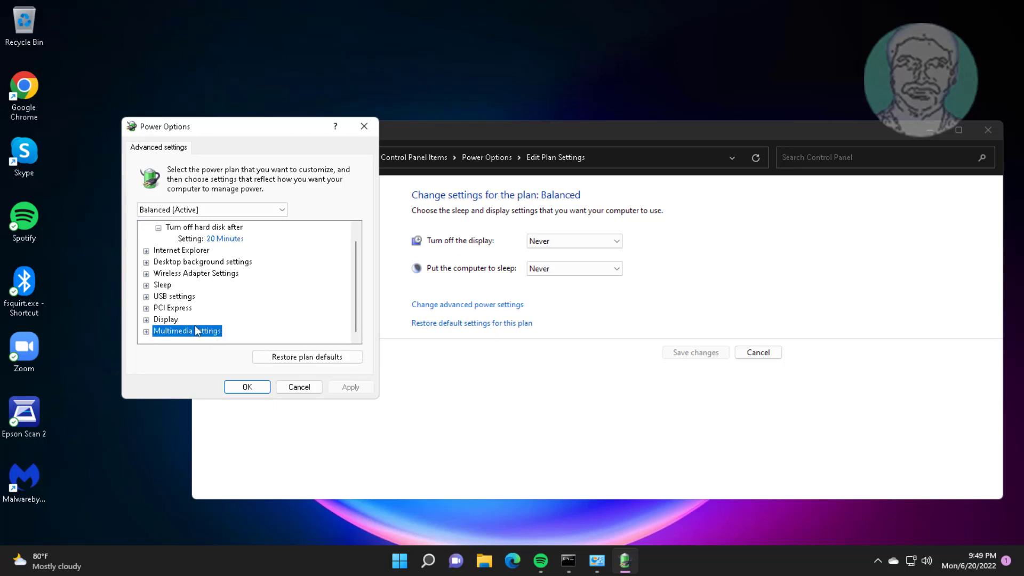
click(146, 331)
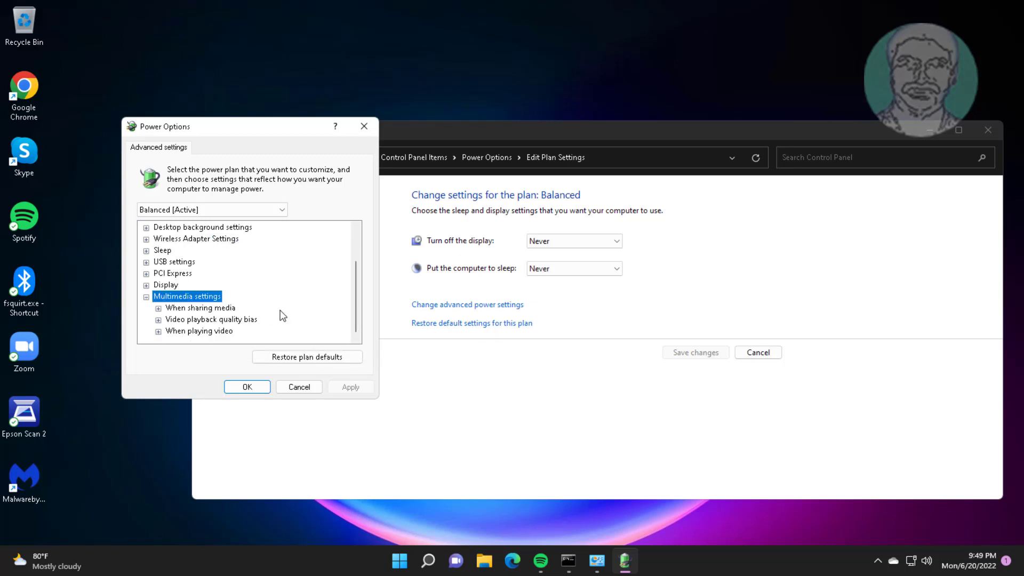
click(175, 308)
click(159, 309)
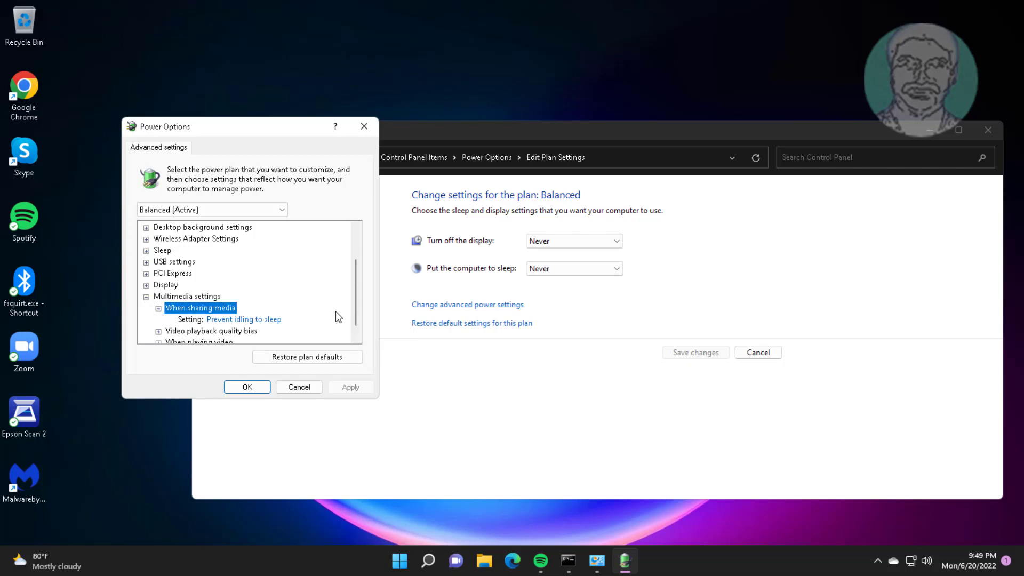
click(278, 319)
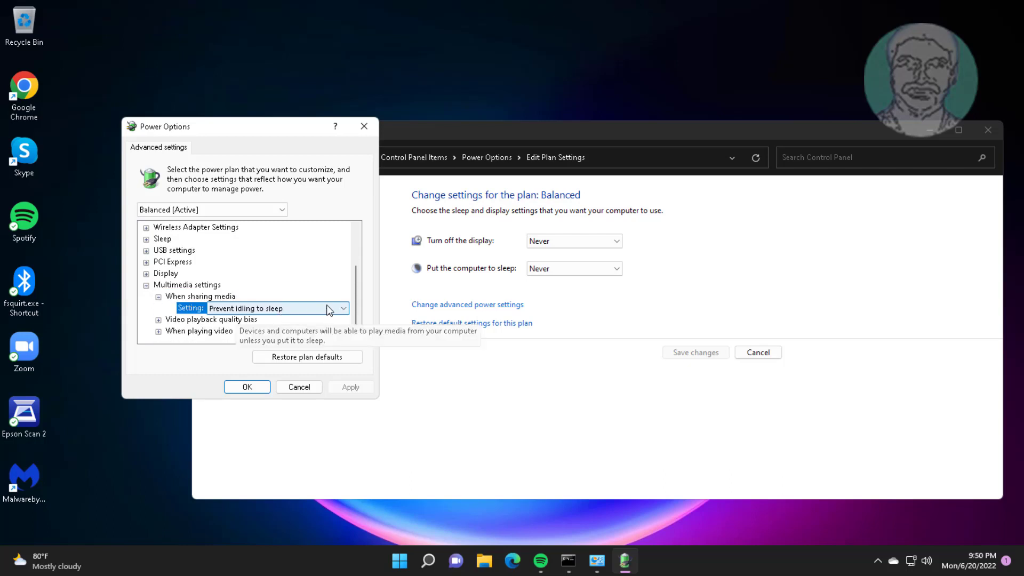
click(320, 310)
click(250, 328)
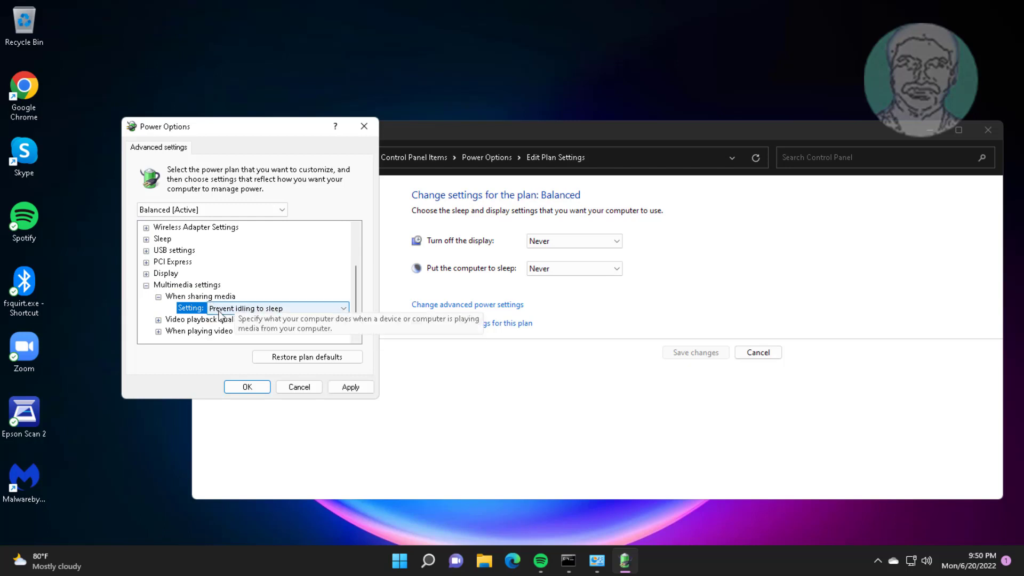
double_click(288, 293)
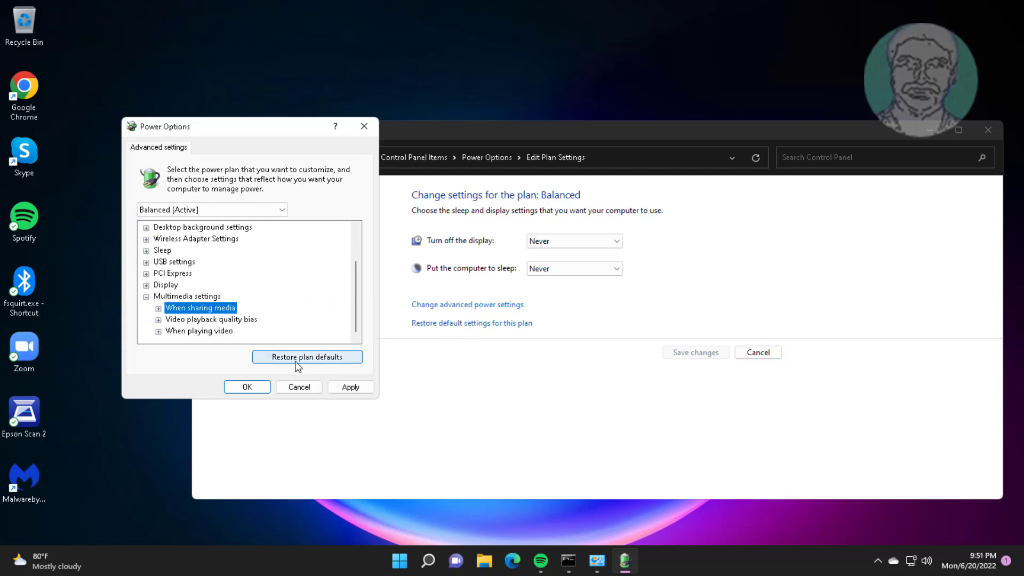
click(351, 388)
click(261, 387)
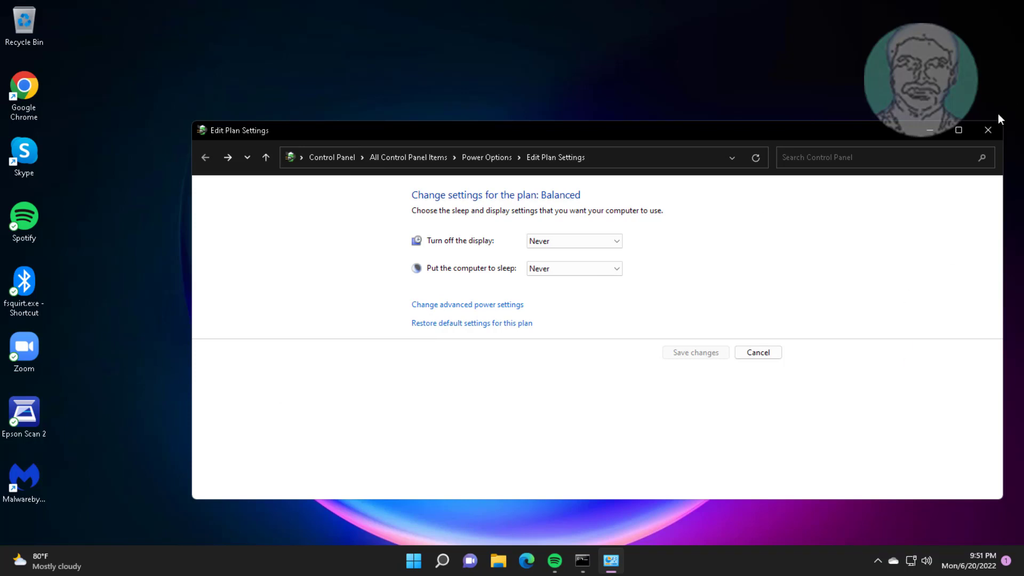
click(988, 130)
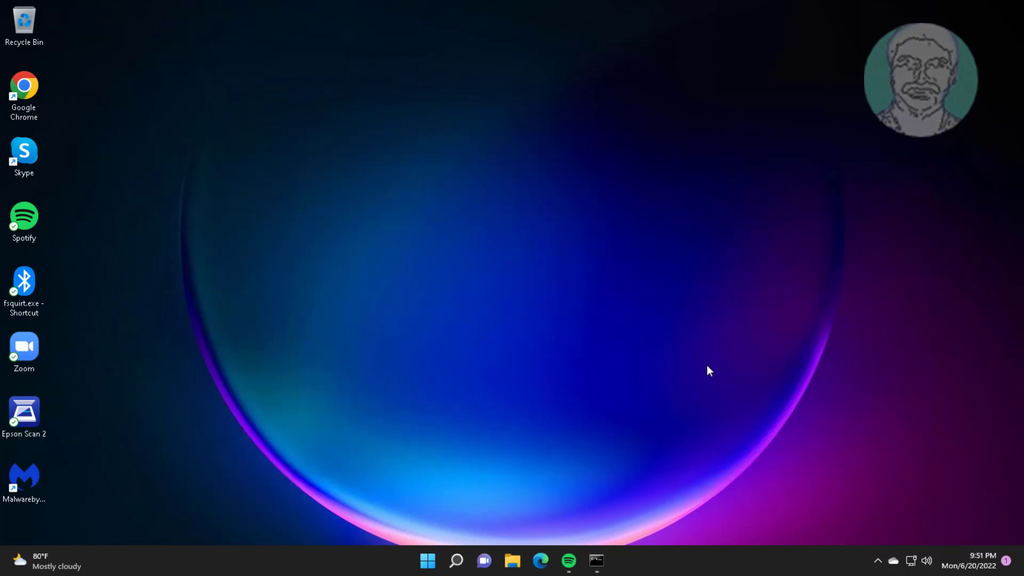
Step: Reopen the Balanced plan's Edit Plan Settings by searching 'edit power plan'
key(super+s)
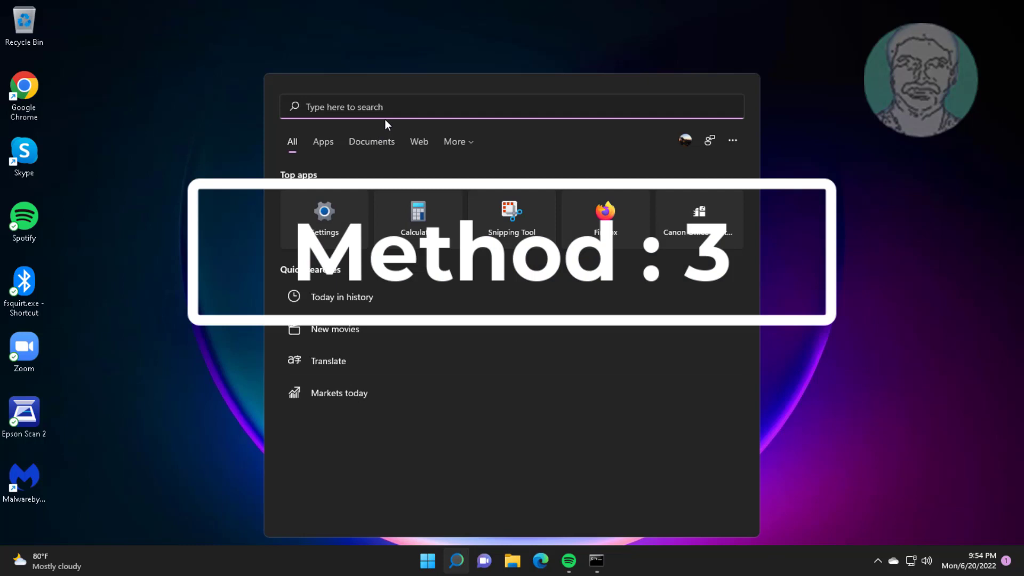
text(edit)
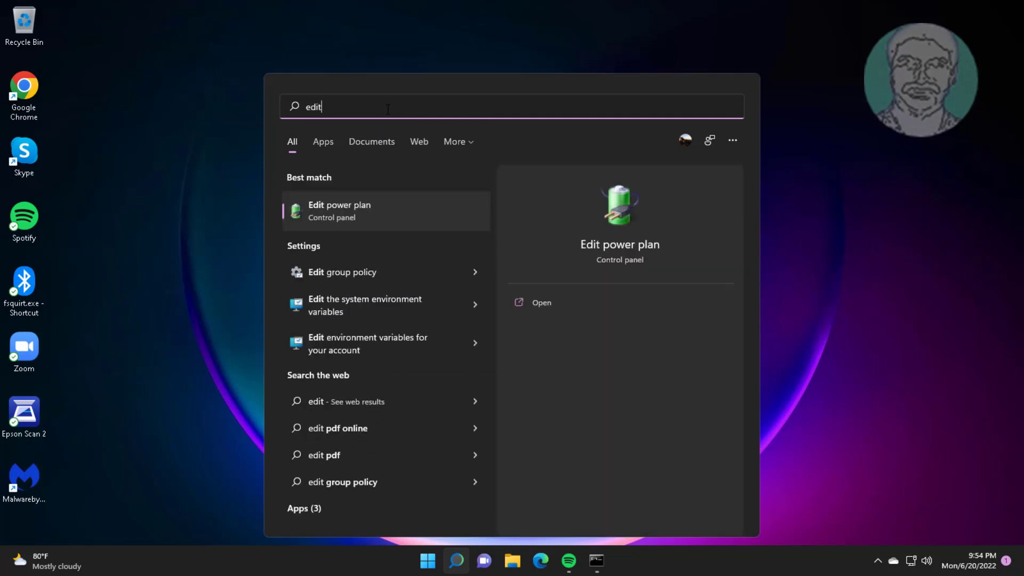
text( power plan)
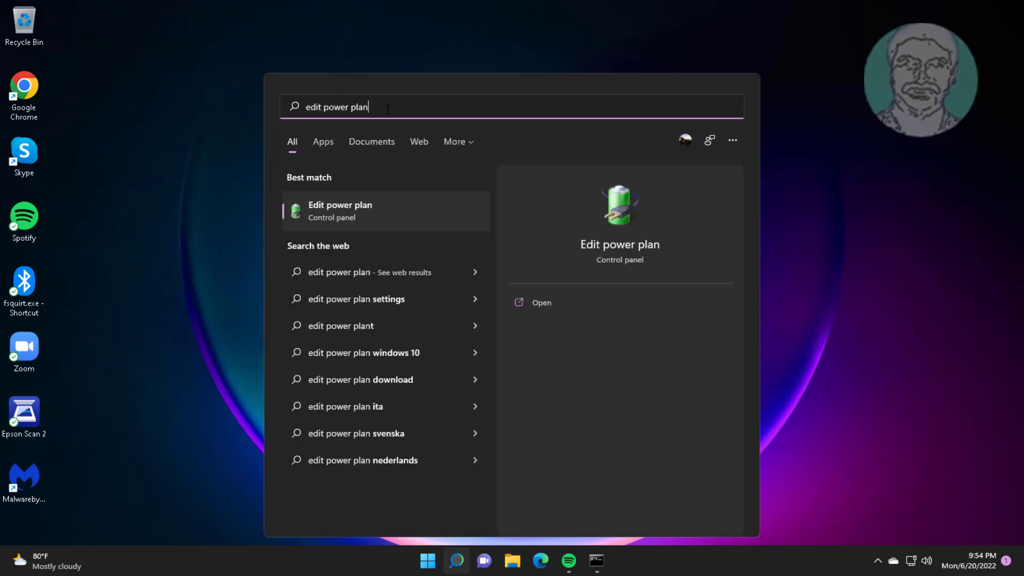
click(359, 221)
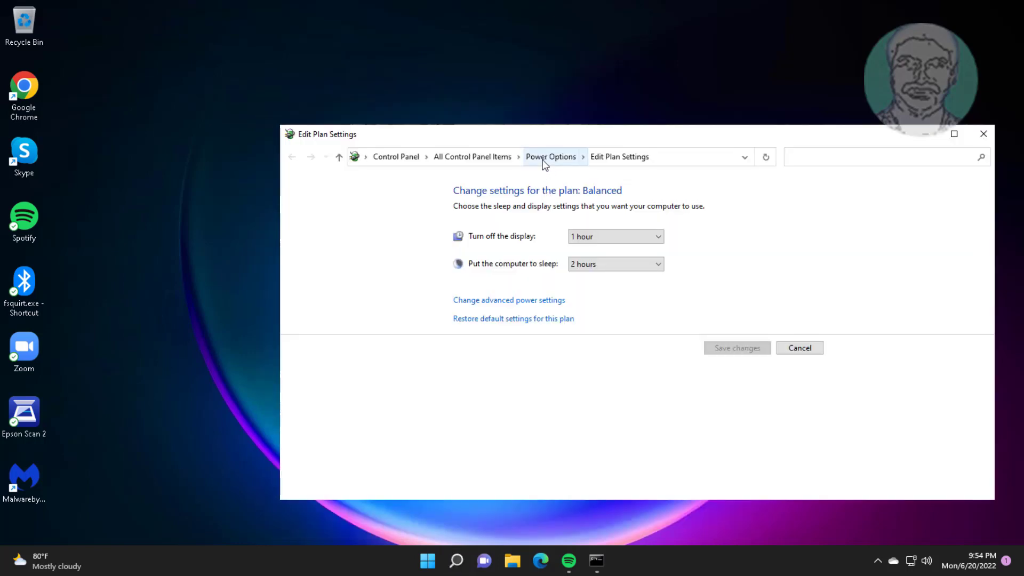
Step: Turn off fast startup in Power Options' power button settings and save the change
click(545, 160)
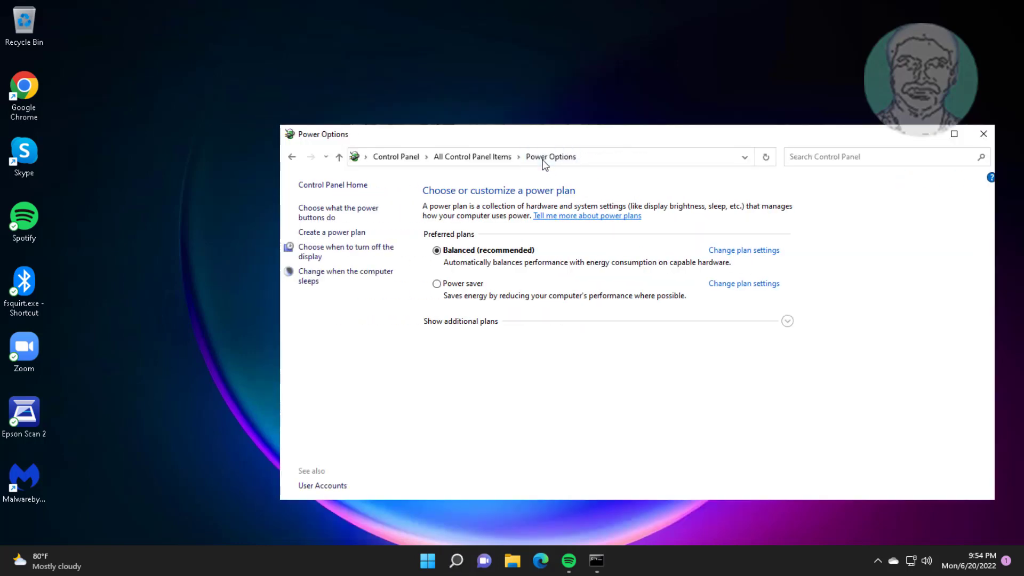
click(329, 218)
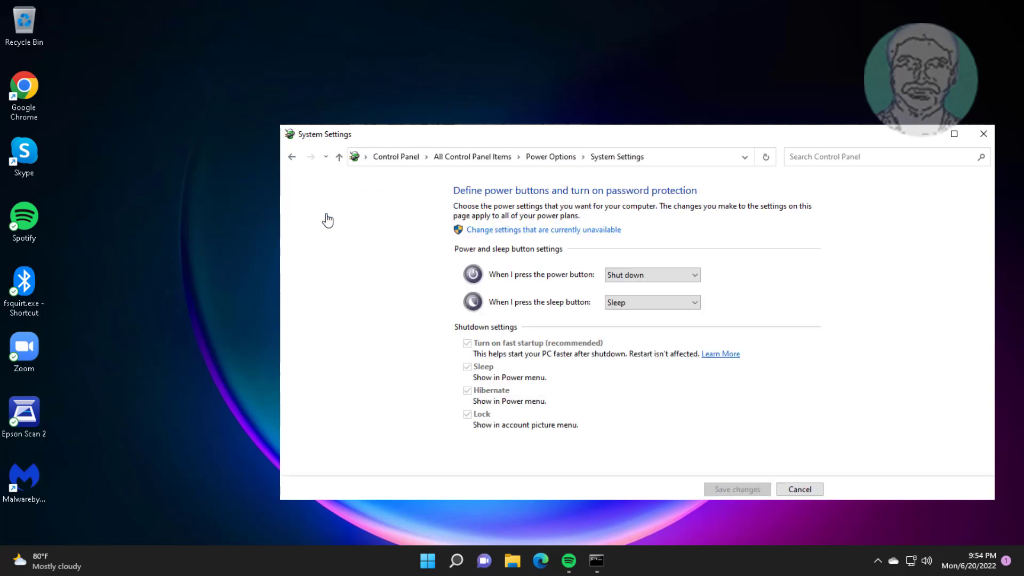
click(548, 232)
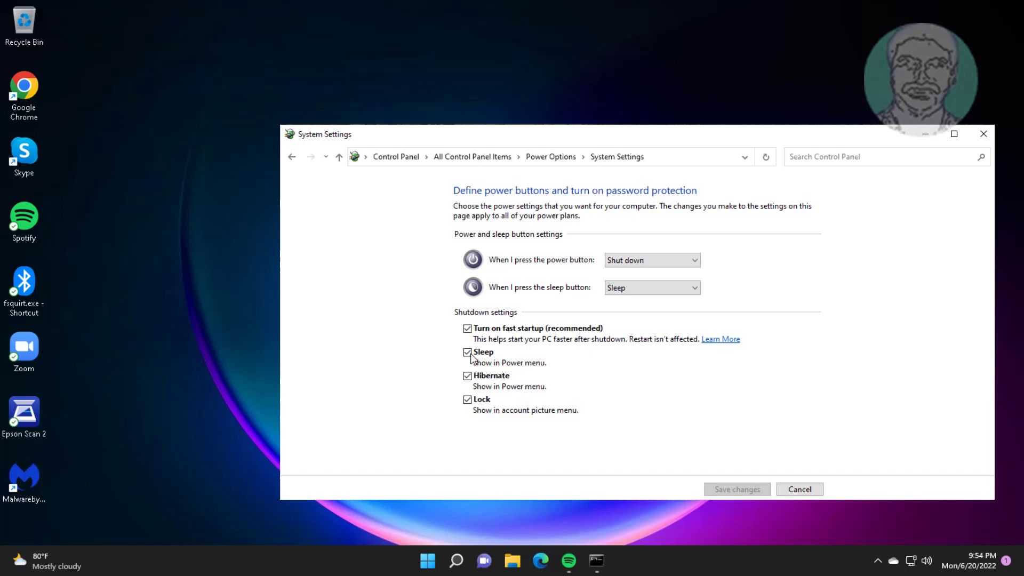
click(469, 329)
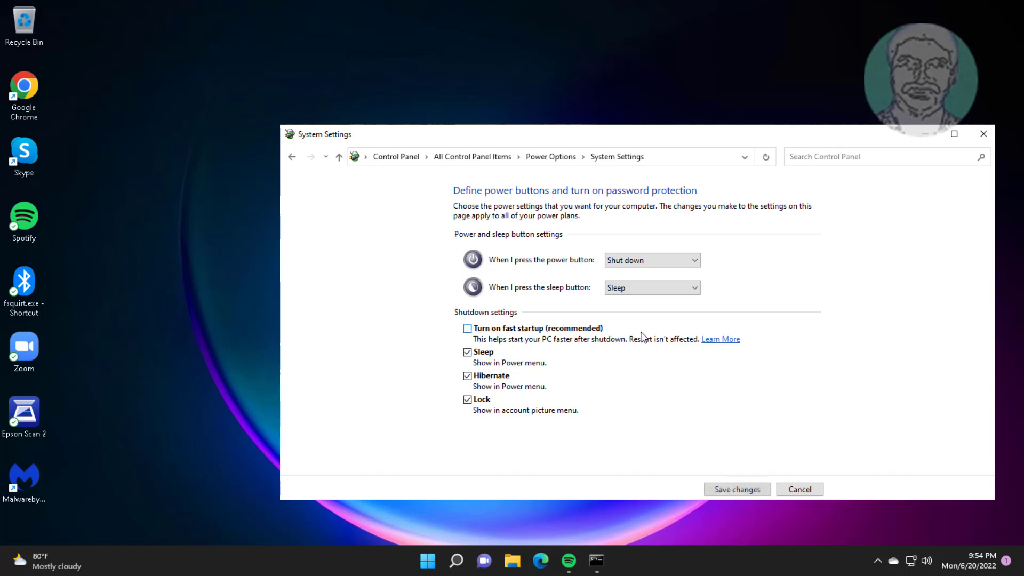
click(750, 491)
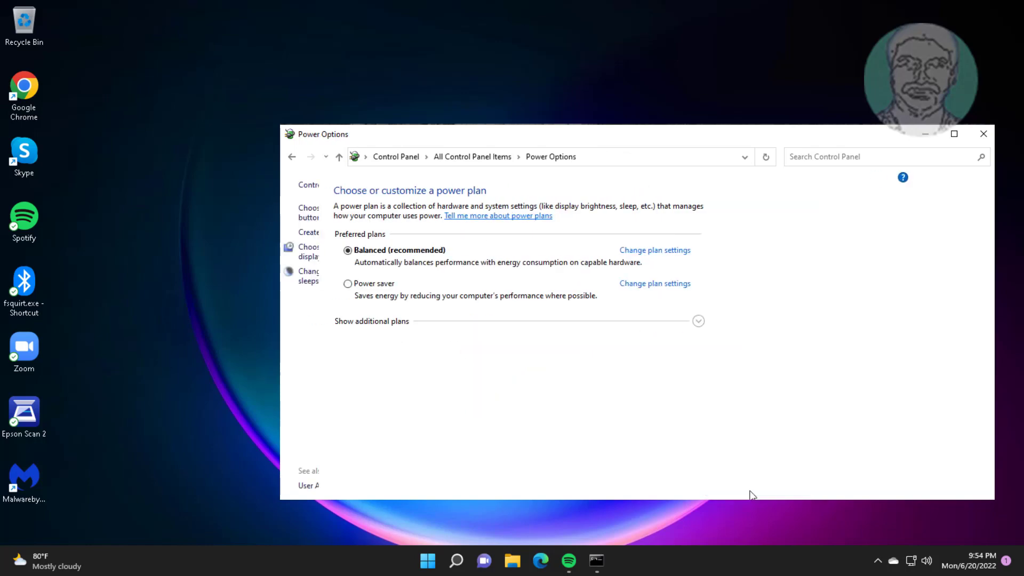
Step: Close Power Options and open the Settings app from Start
click(983, 135)
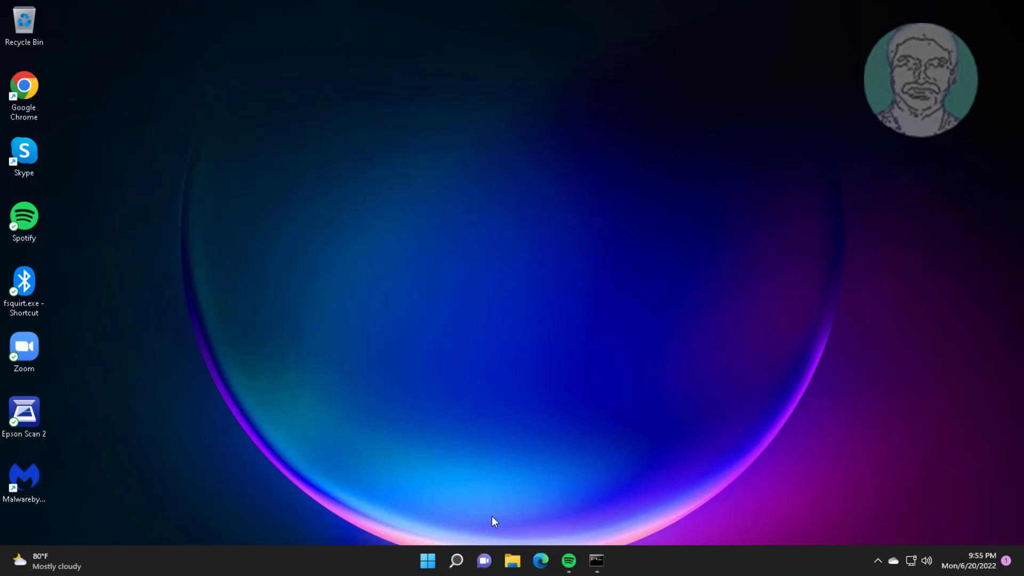
click(428, 560)
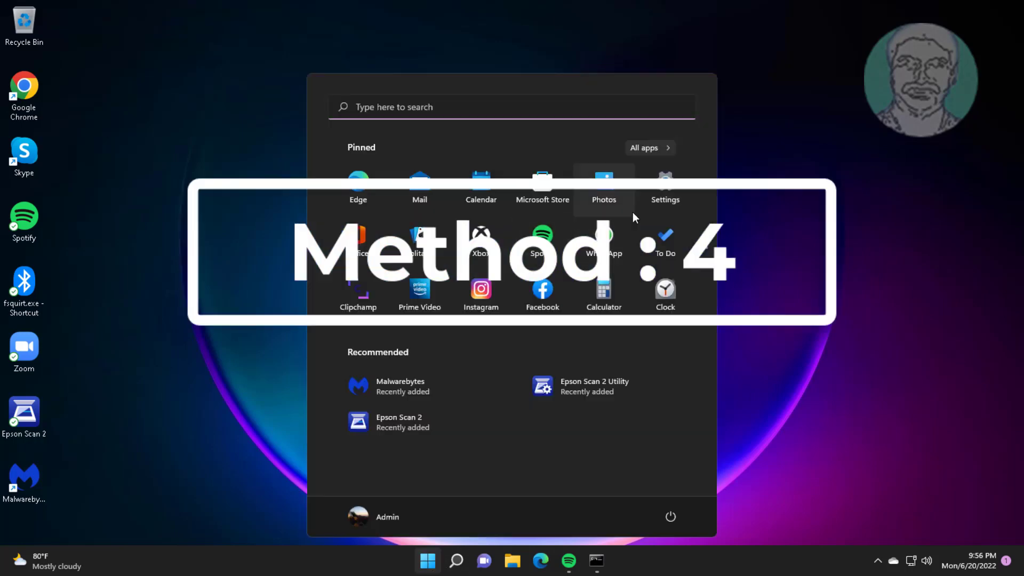
click(662, 187)
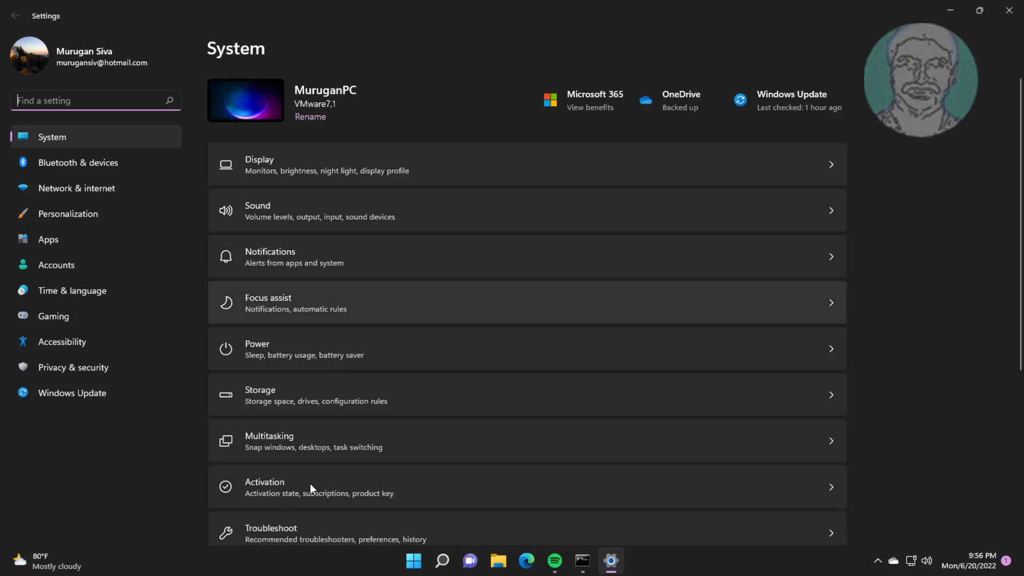
Step: Run the Power troubleshooter under System > Troubleshoot > Other troubleshooters and close it when finished
scroll(310, 488, down, 5)
click(313, 269)
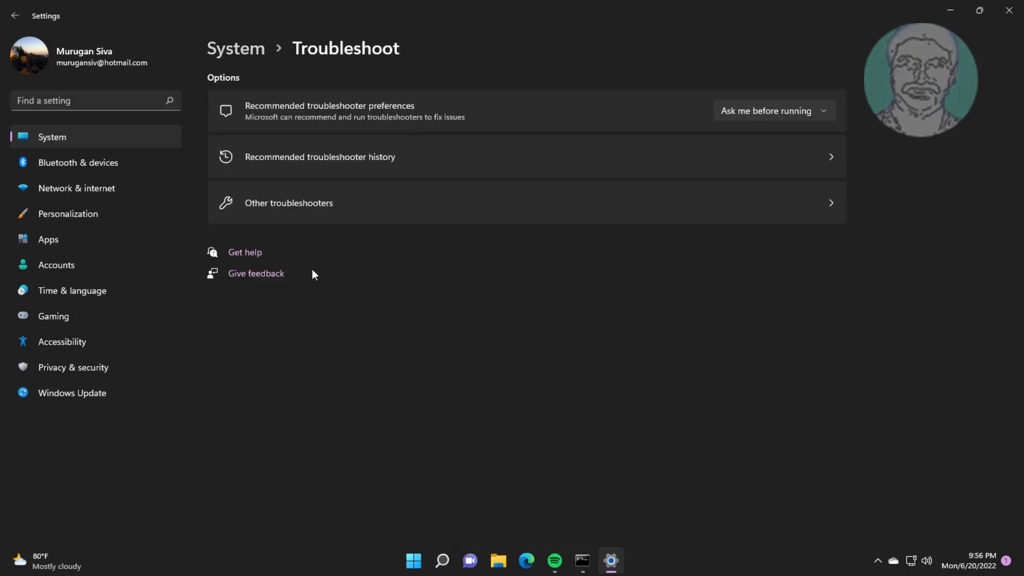
click(310, 206)
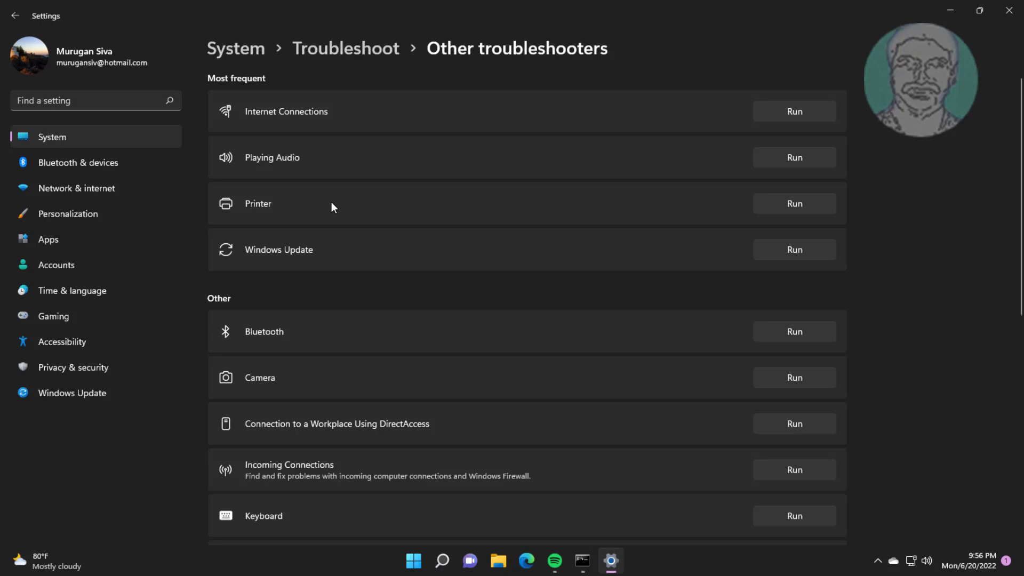
scroll(343, 248, down, 5)
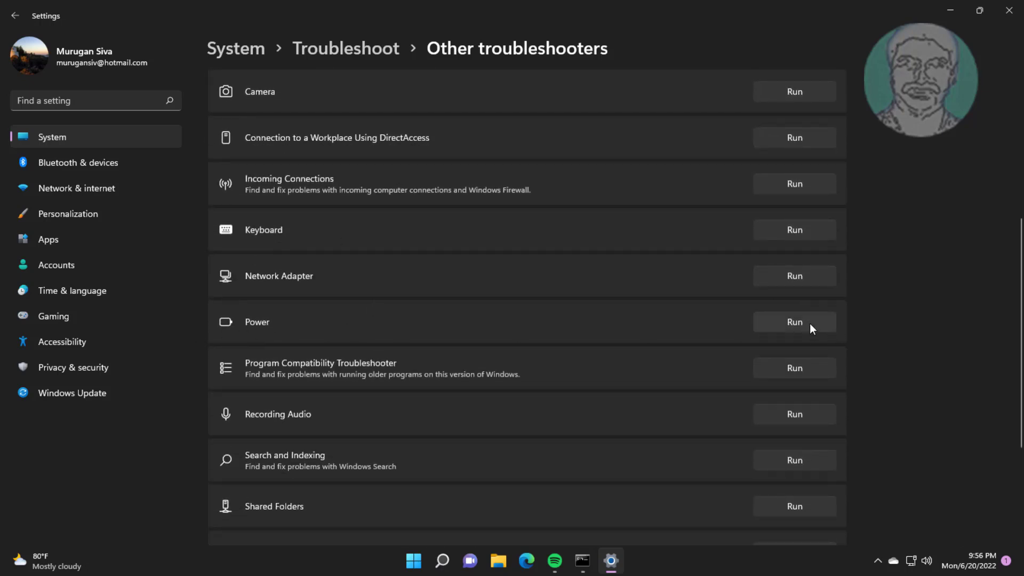
click(810, 324)
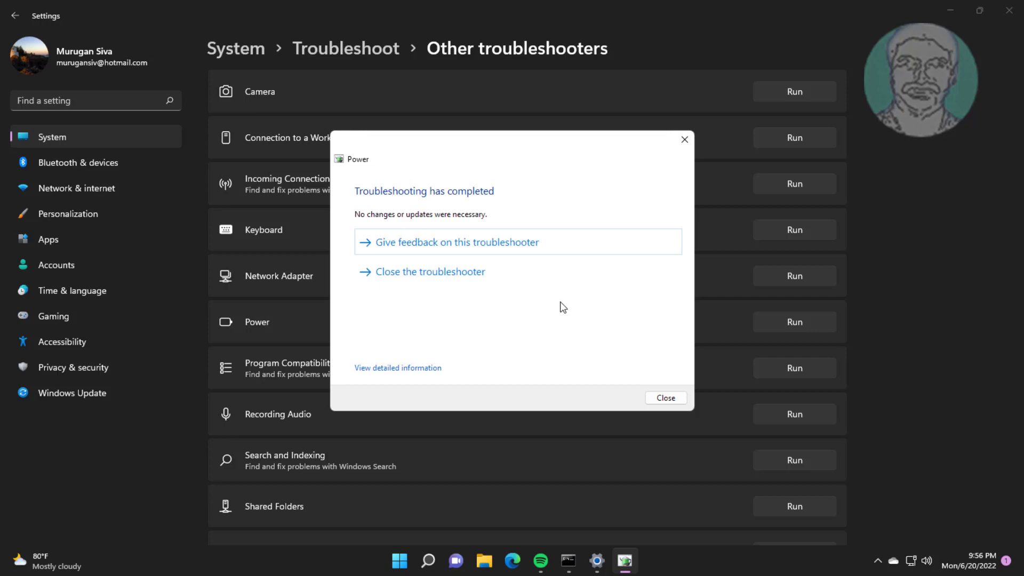
click(685, 140)
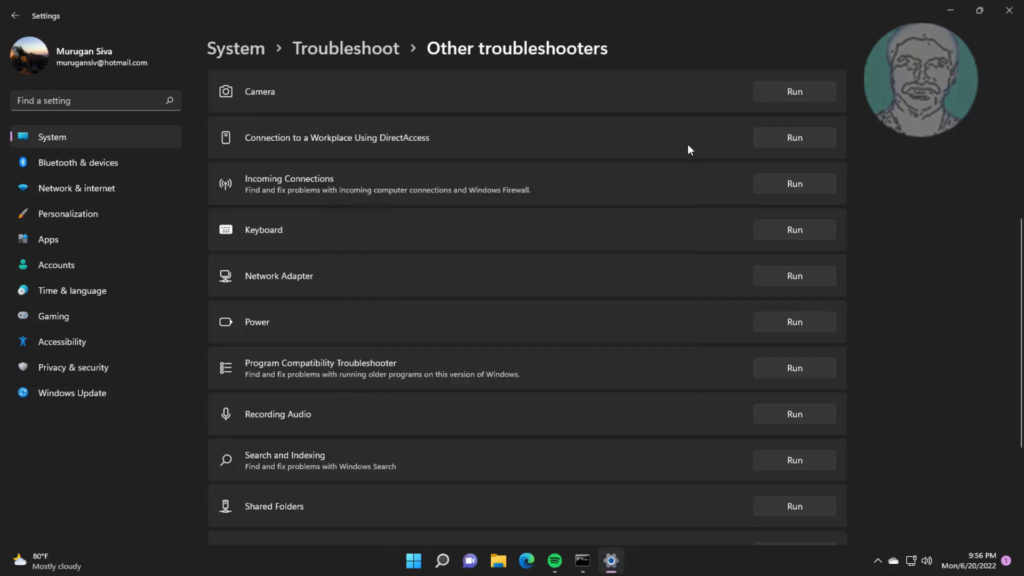